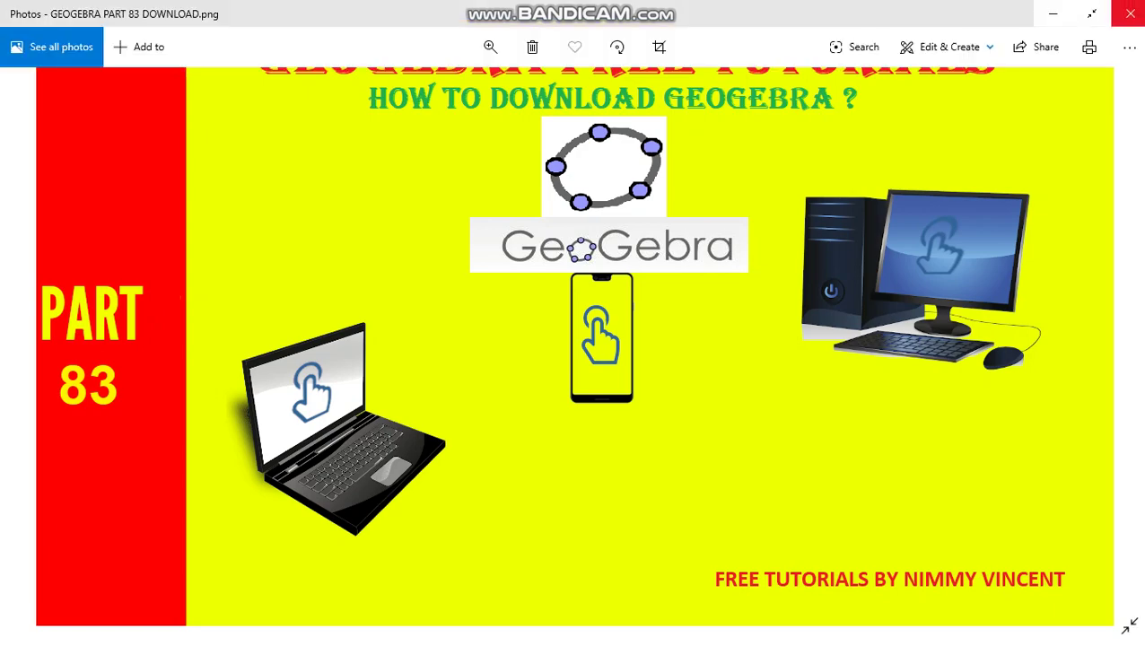
- Close the tutorial title image, bring Chrome to the front and enter geogebra.org in the address bar
click(1124, 13)
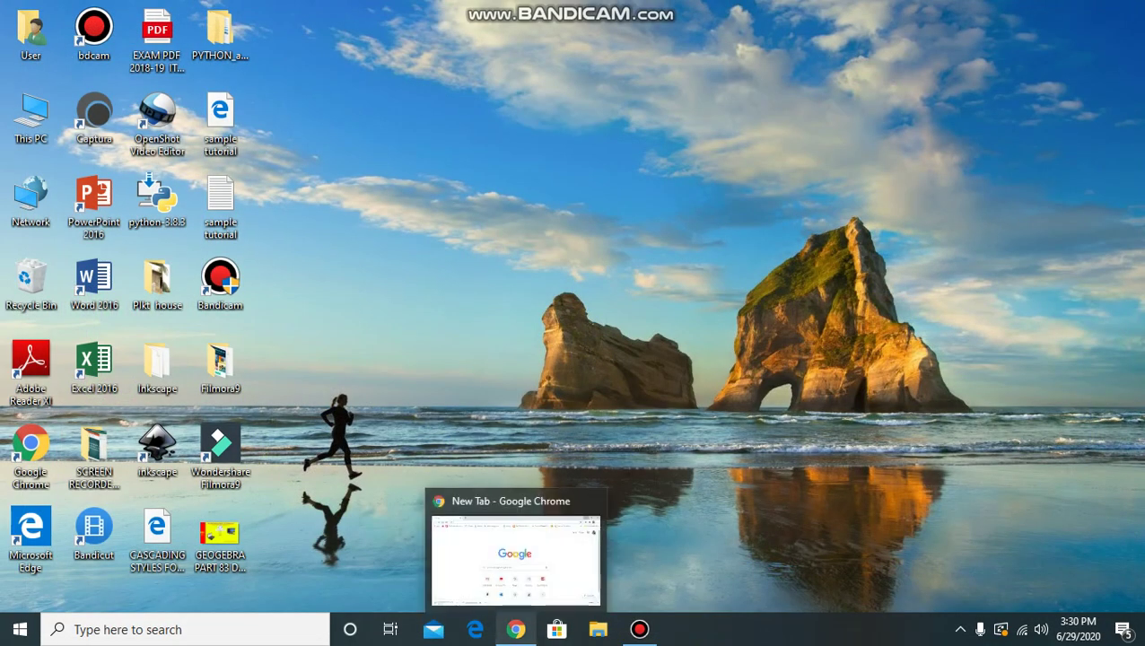
click(516, 629)
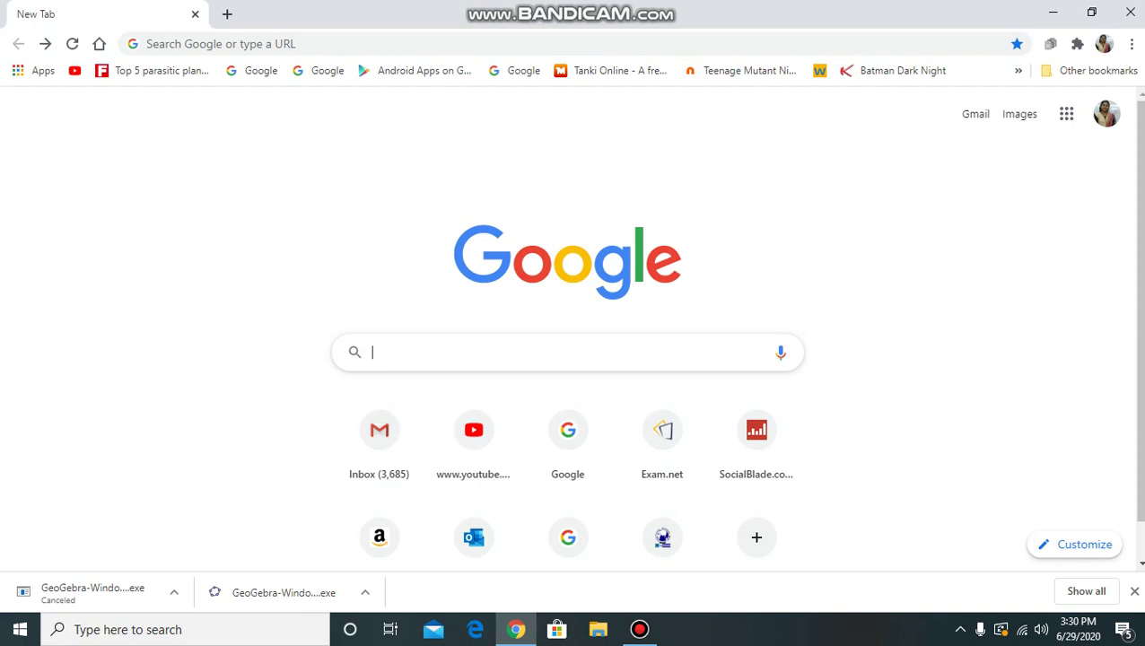
text(geo)
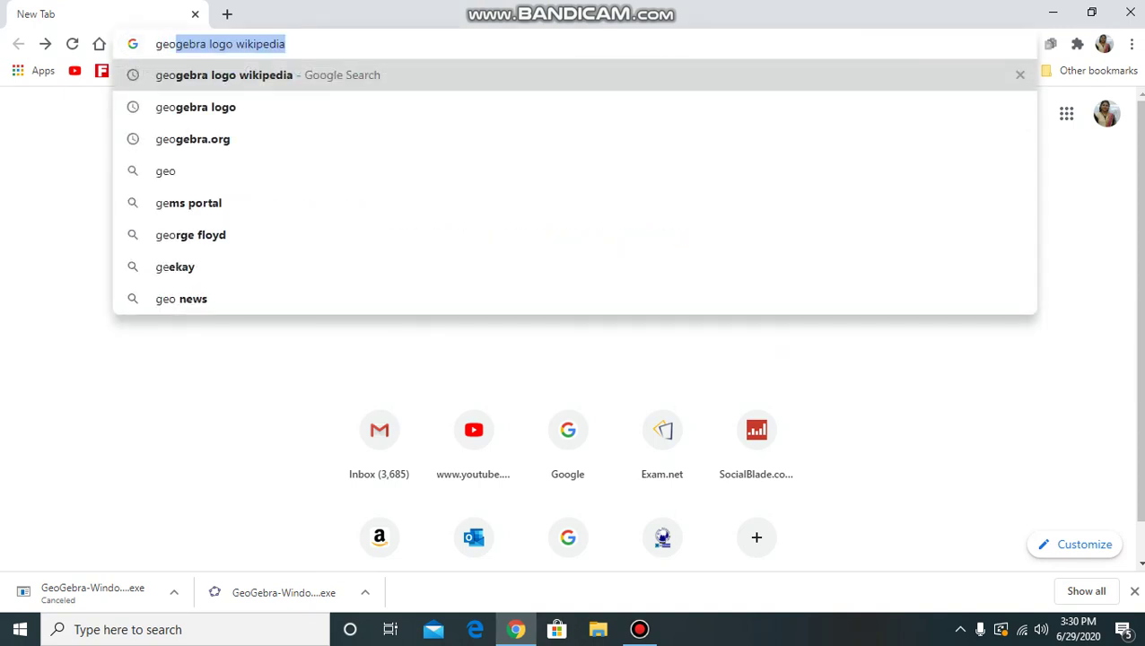
text(gebra.)
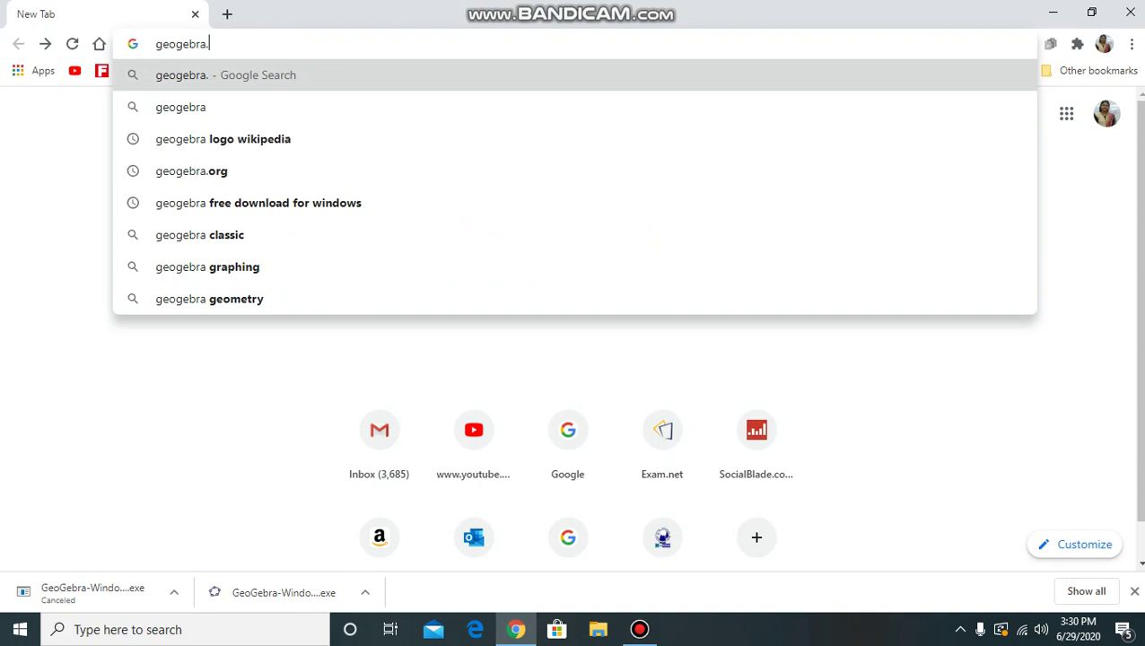
text(org)
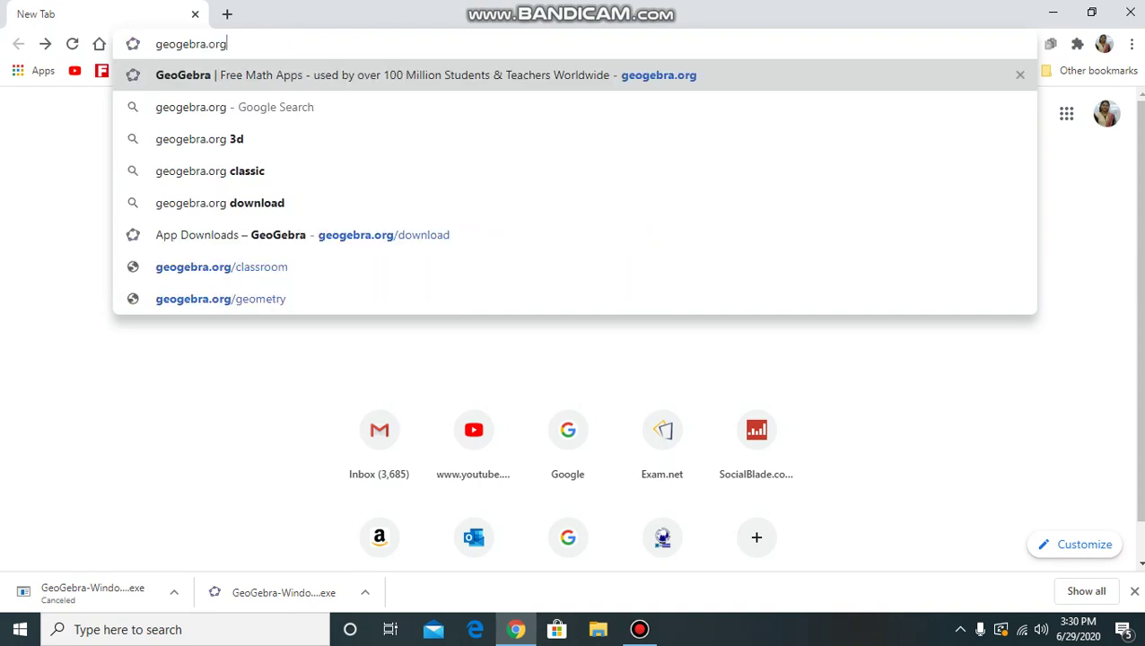
- Load geogebra.org and go to its App Downloads page
key(Return)
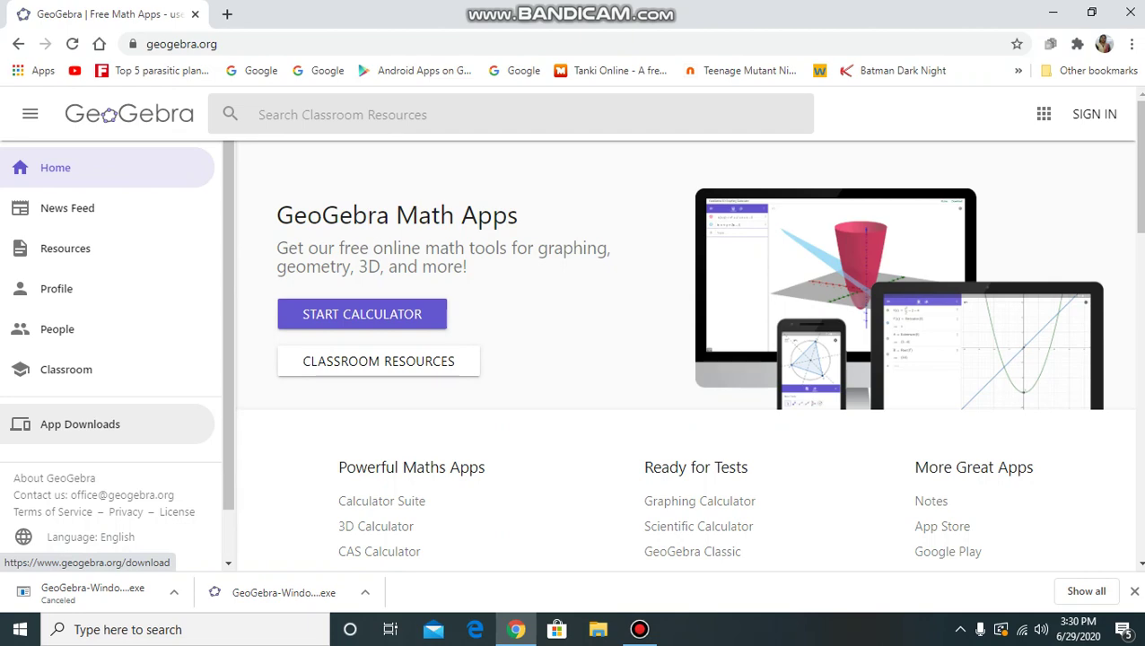
click(80, 424)
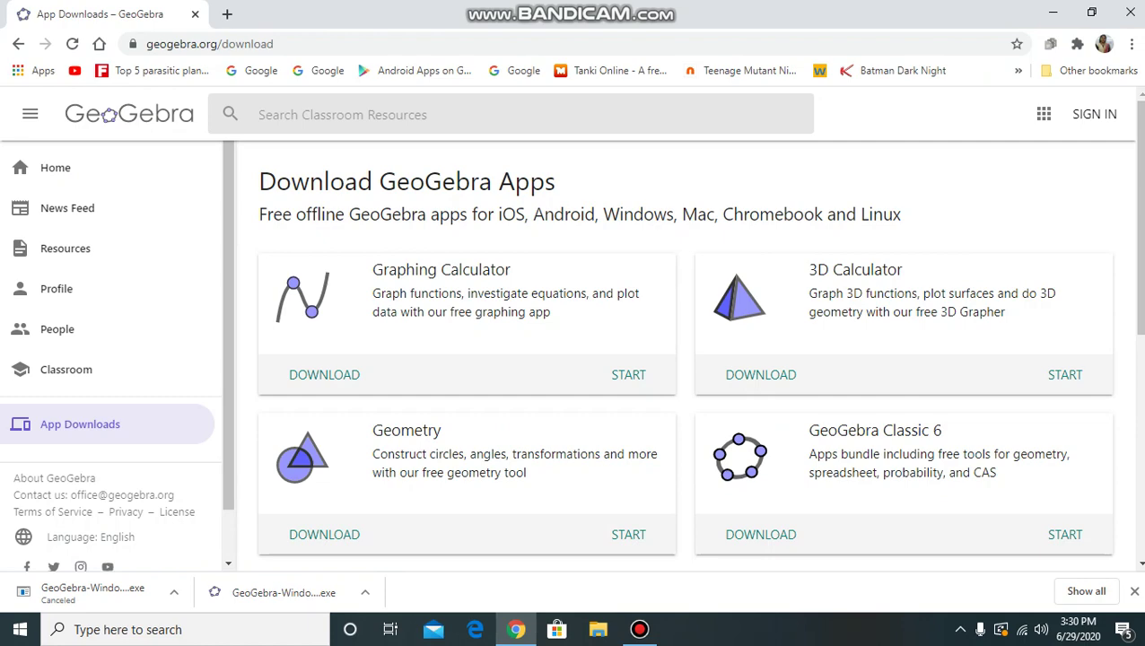
- Scroll down the Download Apps page toward the GeoGebra Classic 6 card
scroll(682, 355, down, 2)
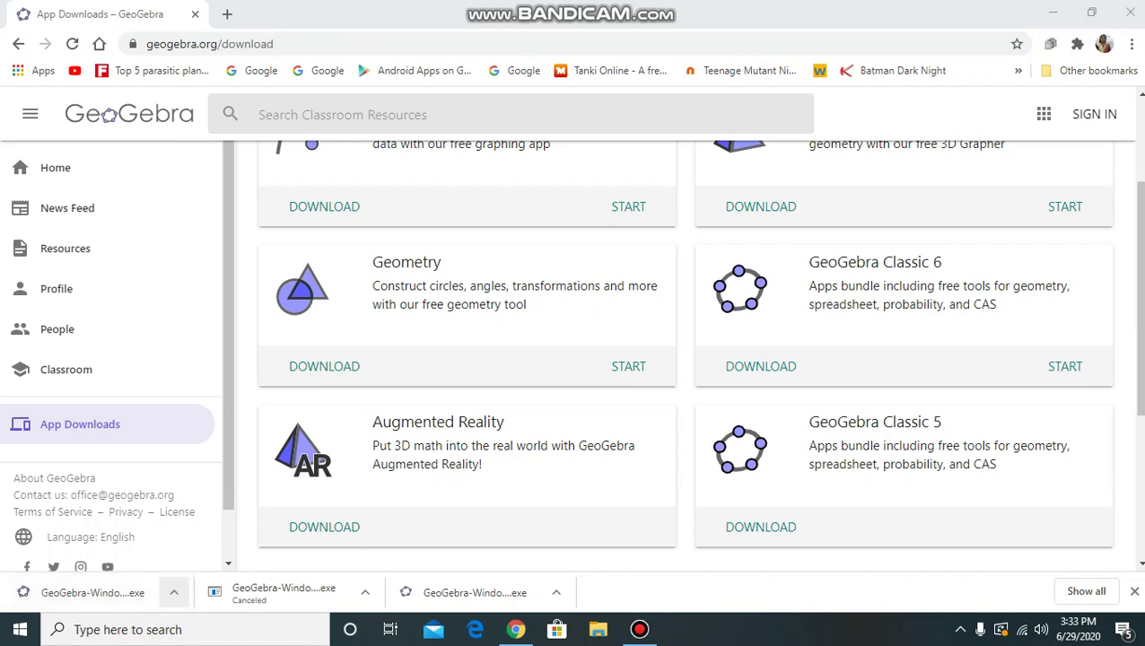
- Open the newest GeoGebra .exe installer from Chrome's download bar
click(173, 592)
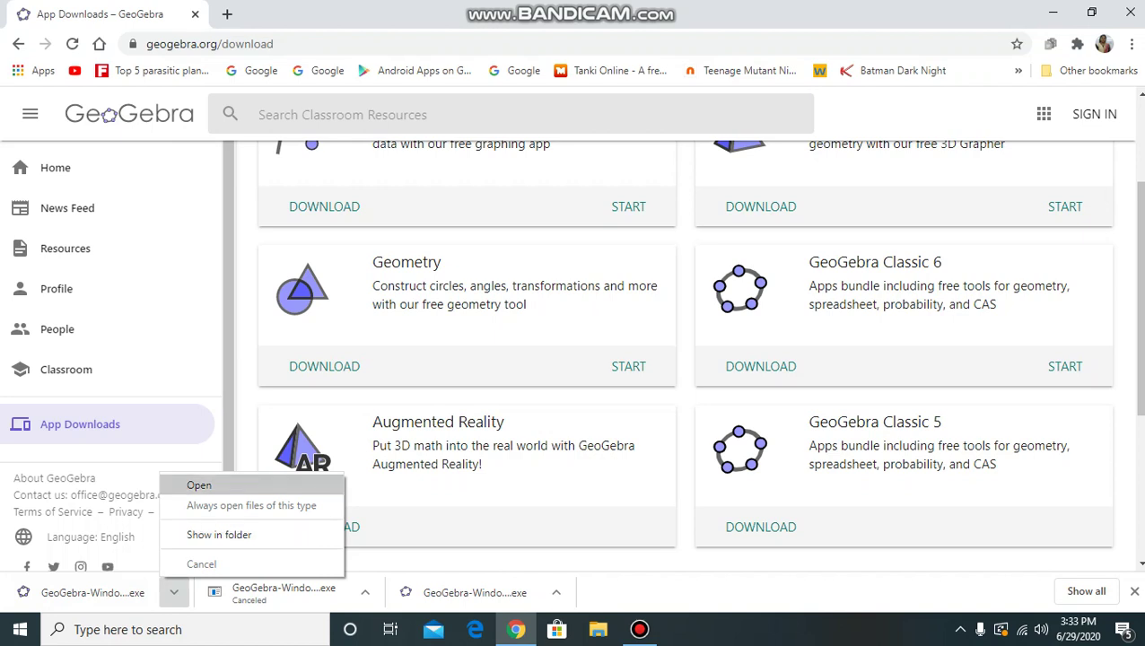
click(199, 485)
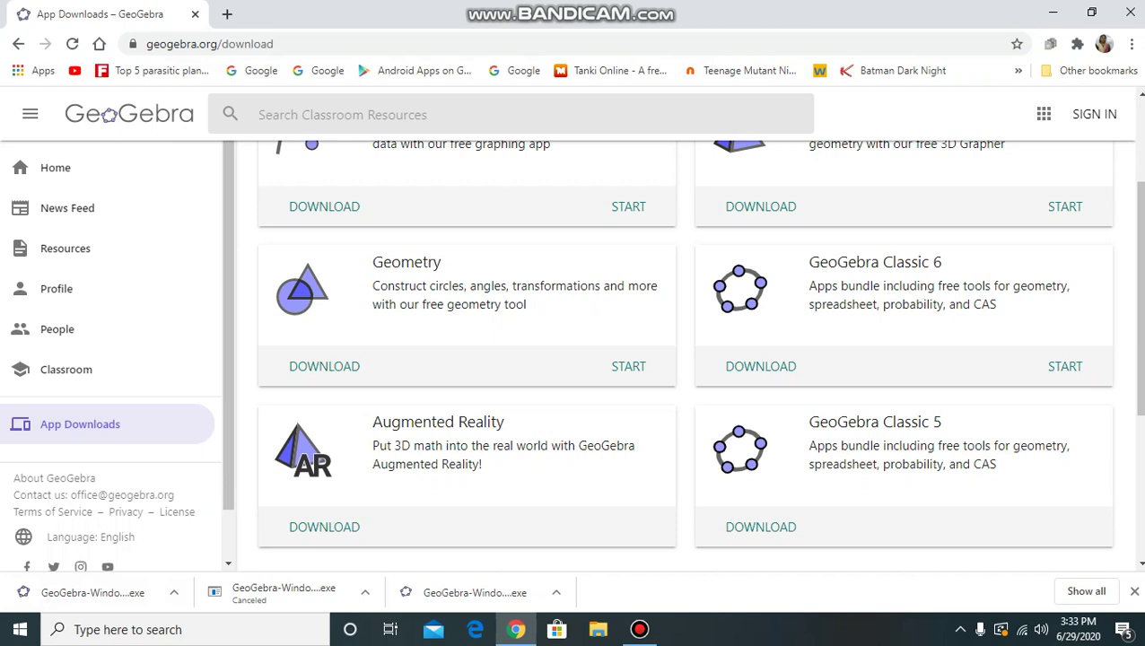
- Scroll back up the Download Apps page while the GeoGebra splash screen loads
scroll(682, 359, up, 1)
scroll(682, 359, up, 2)
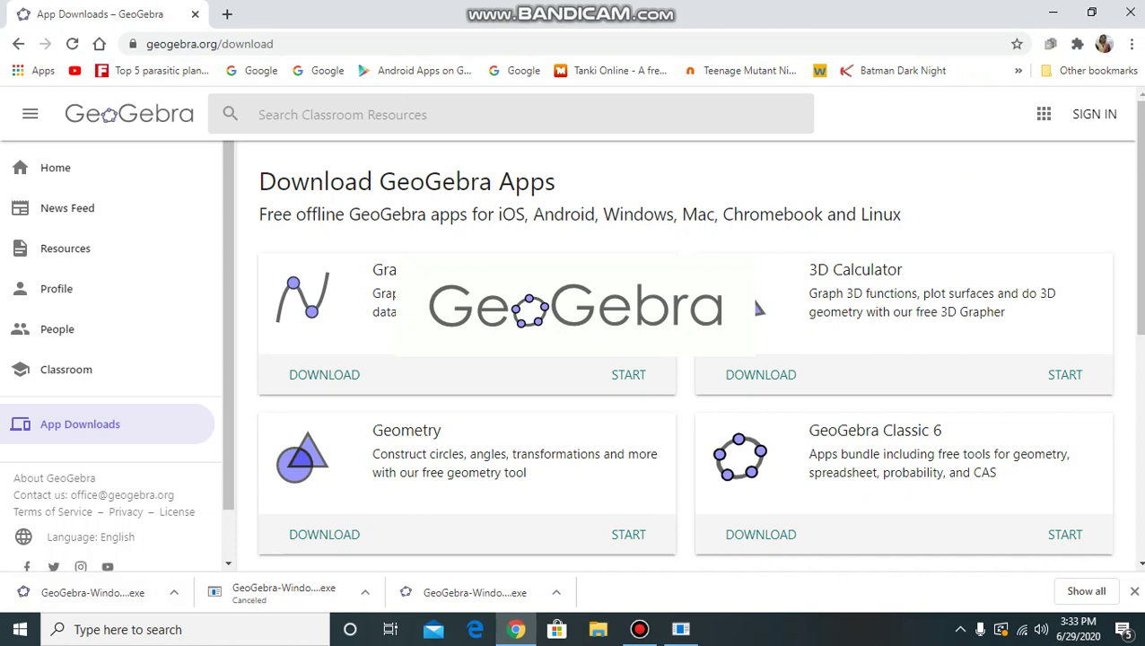